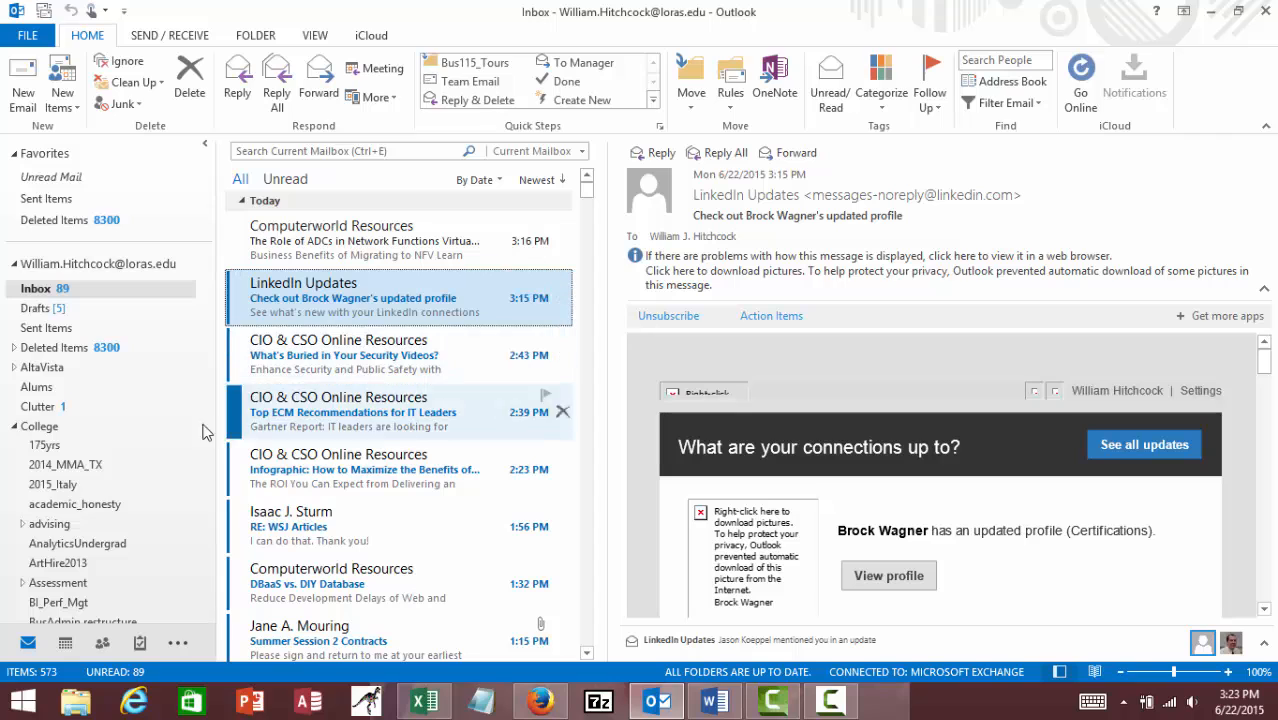
# Open the calendar and create a new appointment with the subject "CIT 110 Computing & Info Tech Basics".
pyautogui.moveTo(66, 646)
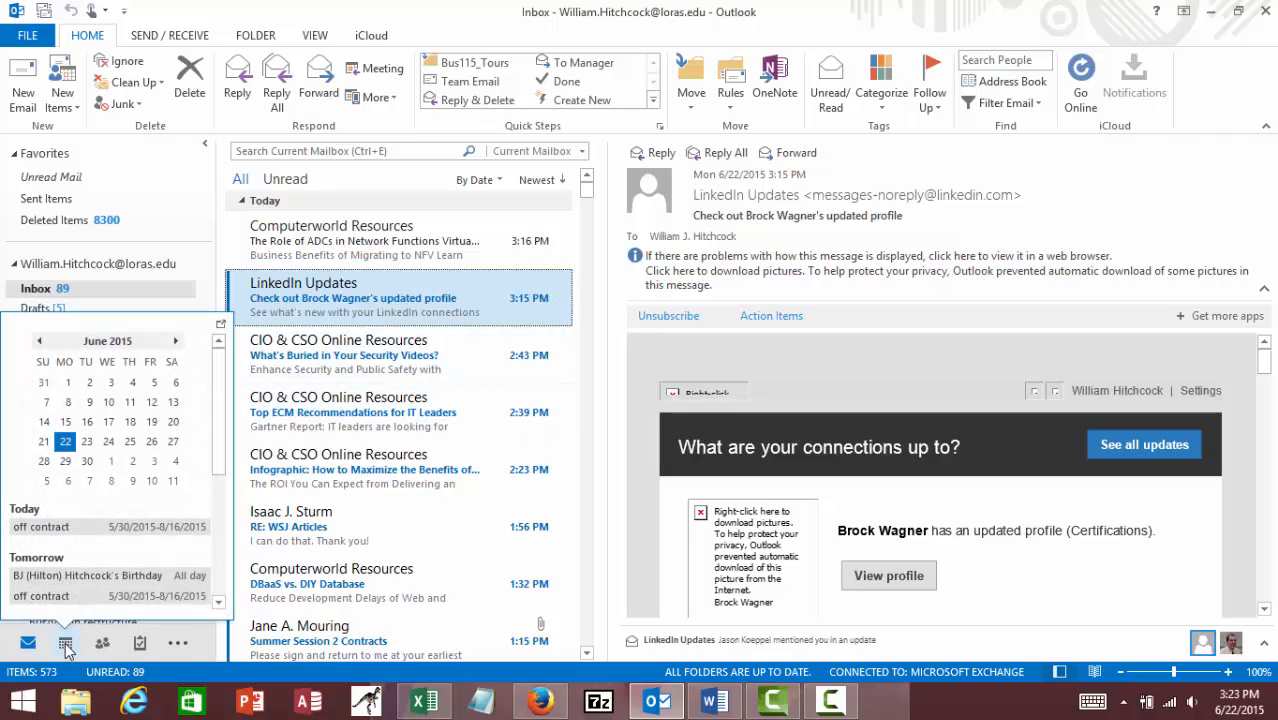
pyautogui.click(65, 645)
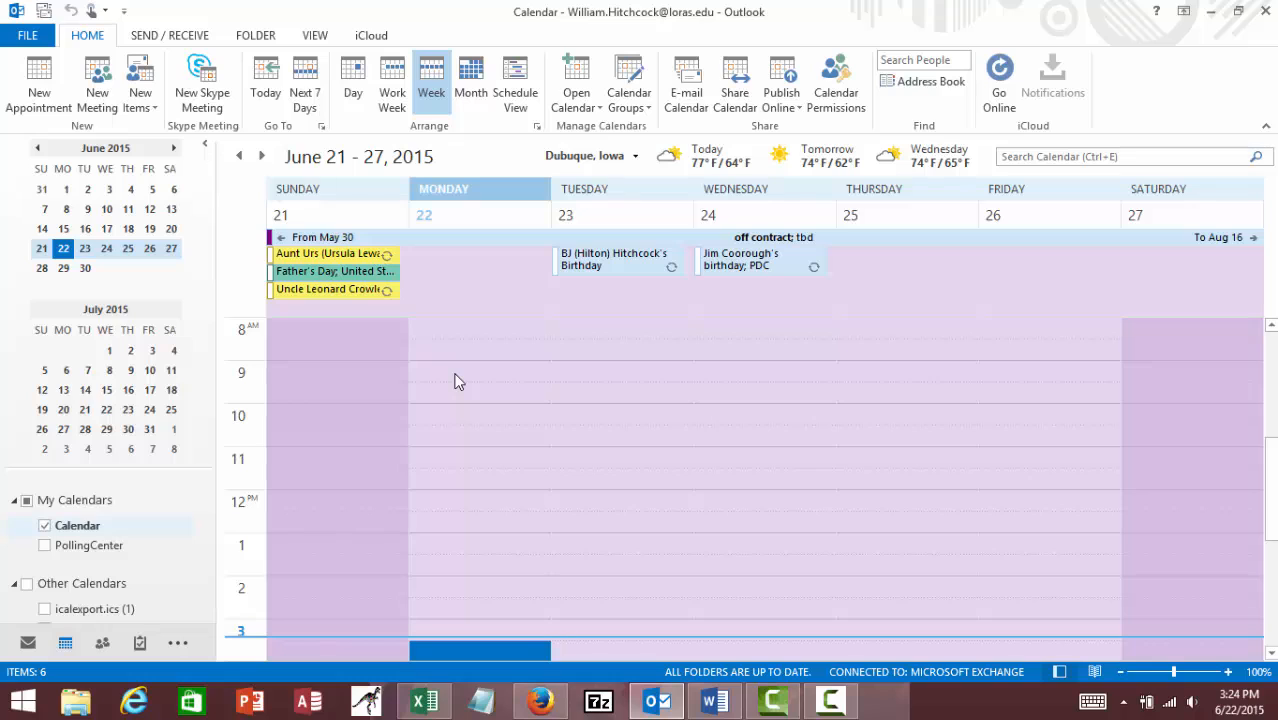
pyautogui.click(37, 90)
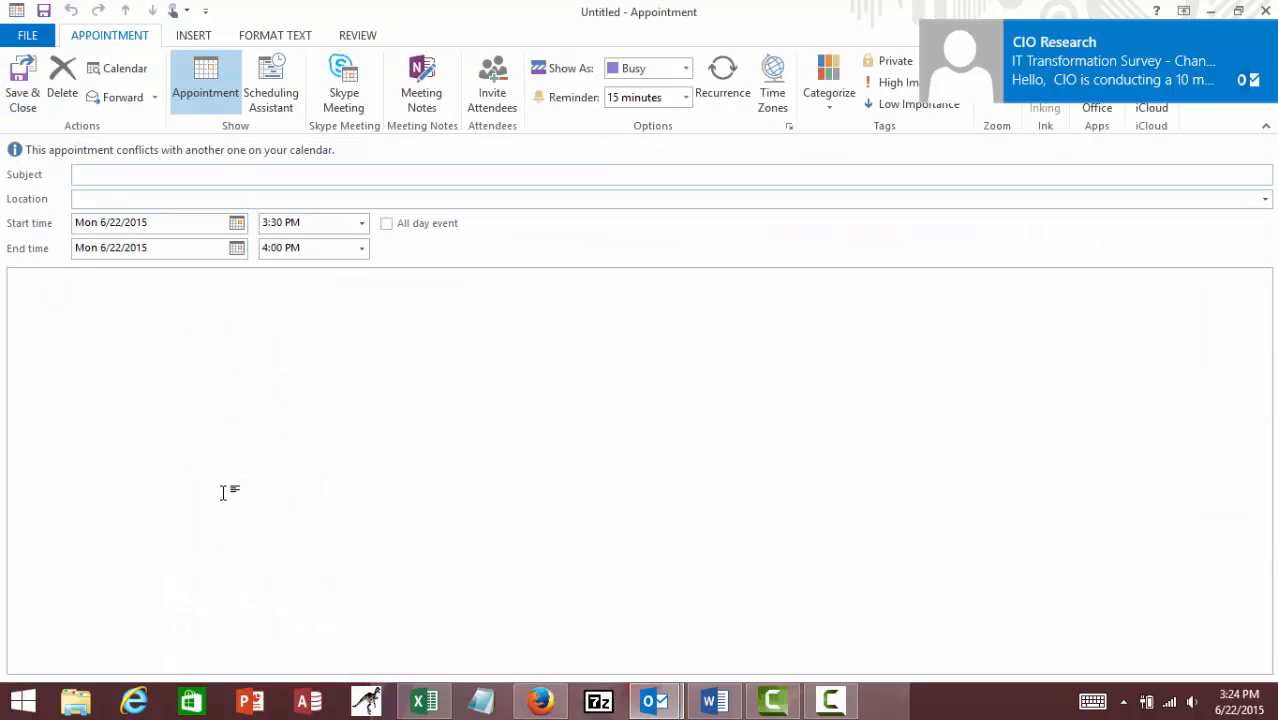
pyautogui.write('CIT ')
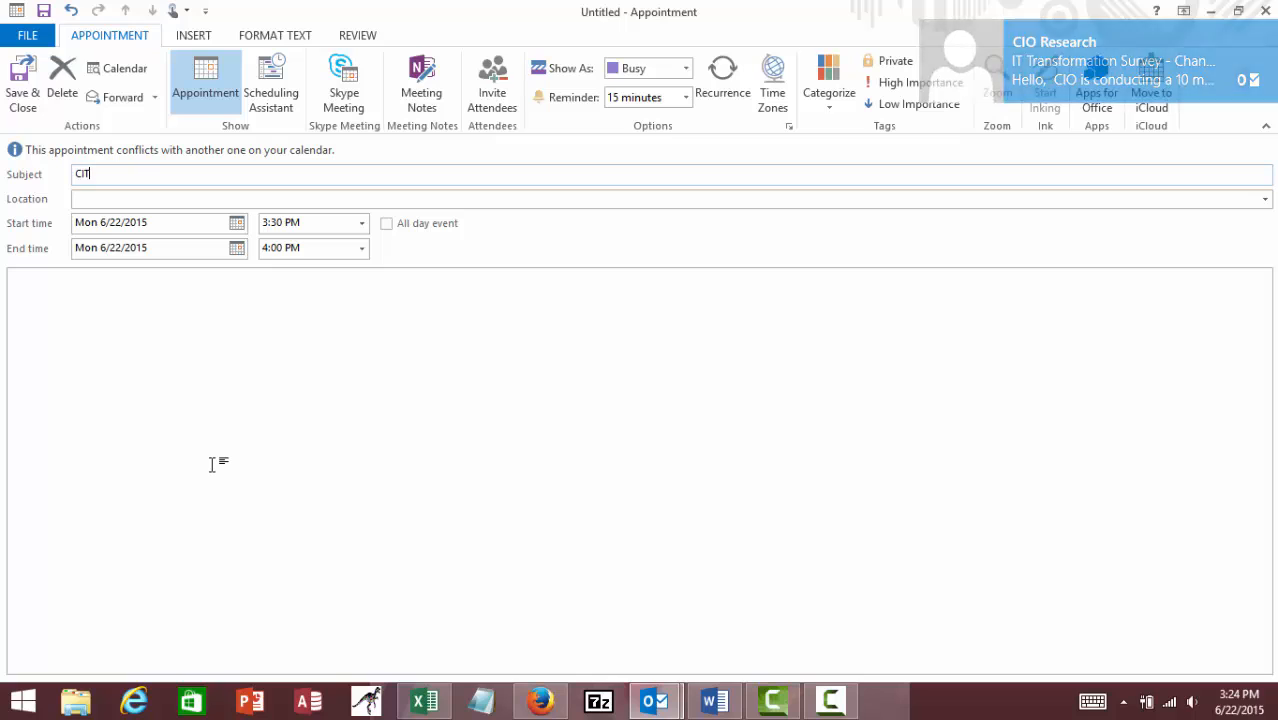
pyautogui.write('110')
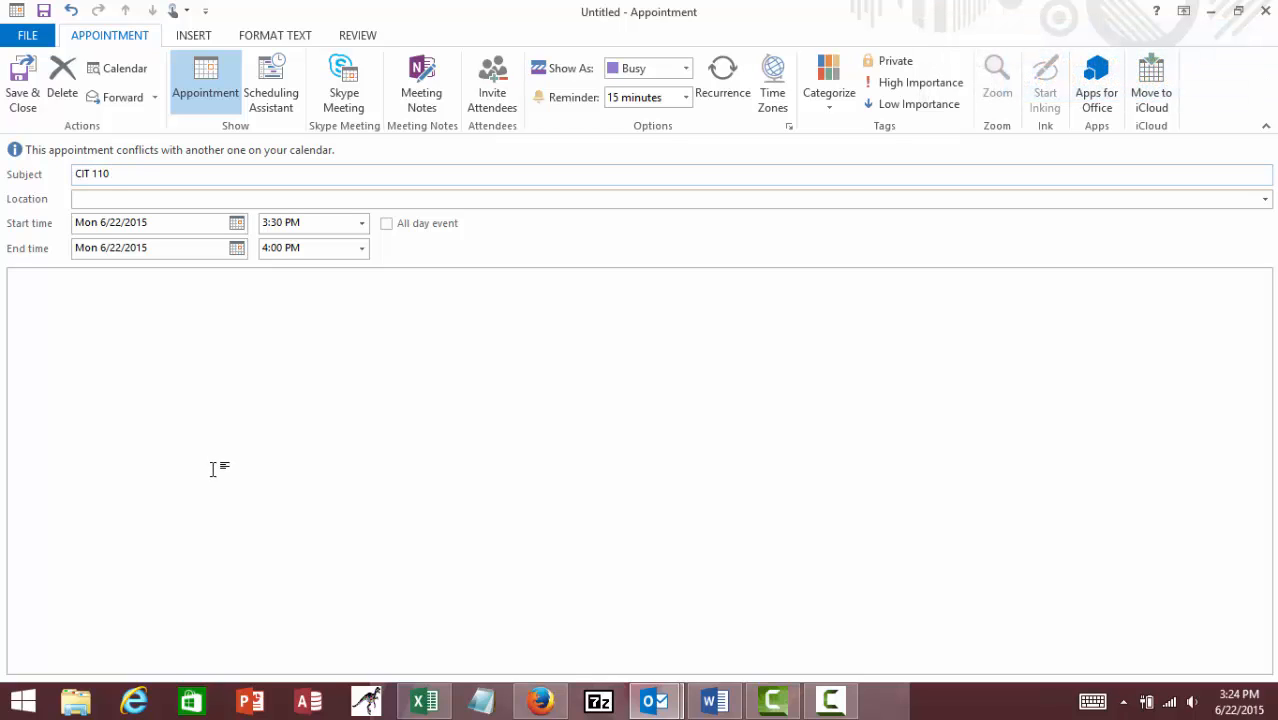
pyautogui.write(' Computing & Info Tech ')
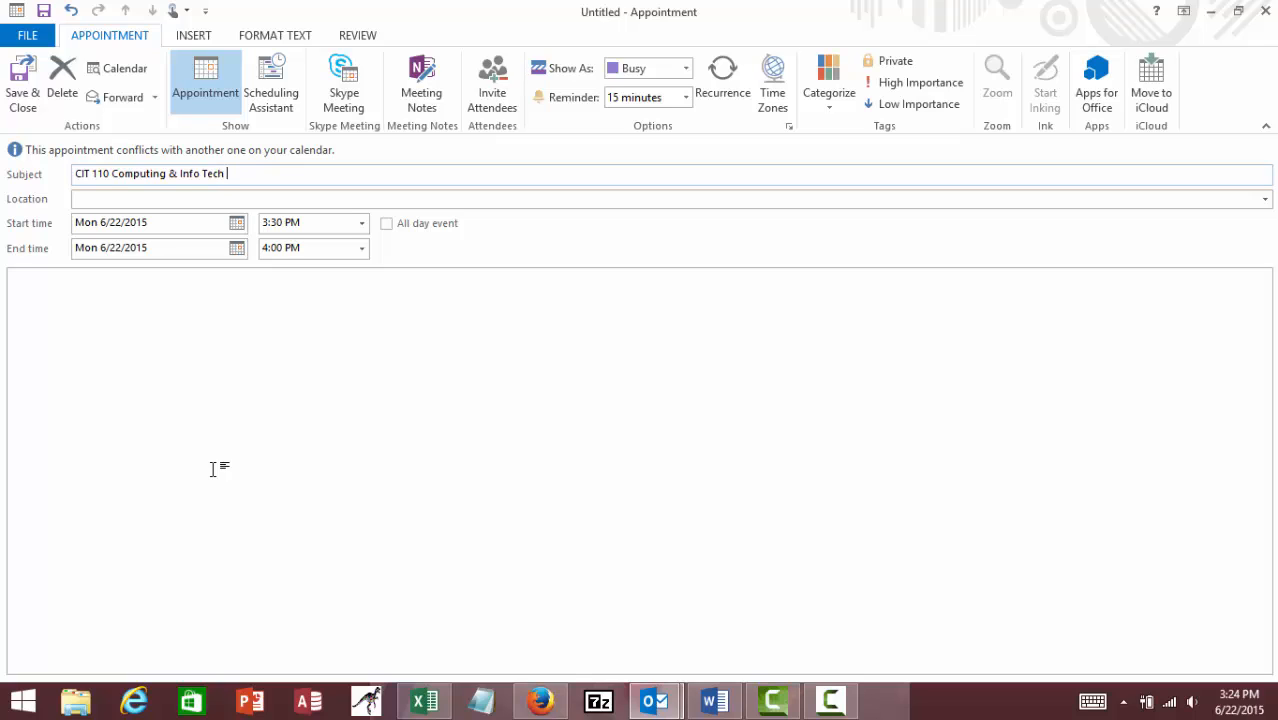
pyautogui.write('Basics')
# Shorten the course name in the appointment's subject so it reads "CIT 110 CIT Basics".
pyautogui.click(119, 171)
pyautogui.hotkey('shift', 'Right')
pyautogui.hotkey('shift', 'Right')
pyautogui.hotkey('shift', 'Right')
pyautogui.hotkey('shift', 'Right')
pyautogui.hotkey('shift', 'Right')
pyautogui.hotkey('shift', 'Right')
pyautogui.hotkey('shift', 'Right')
pyautogui.hotkey('shift', 'Right')
pyautogui.hotkey('shift', 'Right')
pyautogui.hotkey('shift', 'Right')
pyautogui.hotkey('shift', 'Right')
pyautogui.hotkey('shift', 'Right')
pyautogui.hotkey('shift', 'Right')
pyautogui.hotkey('shift', 'Right')
pyautogui.hotkey('shift', 'Right')
pyautogui.hotkey('shift', 'Right')
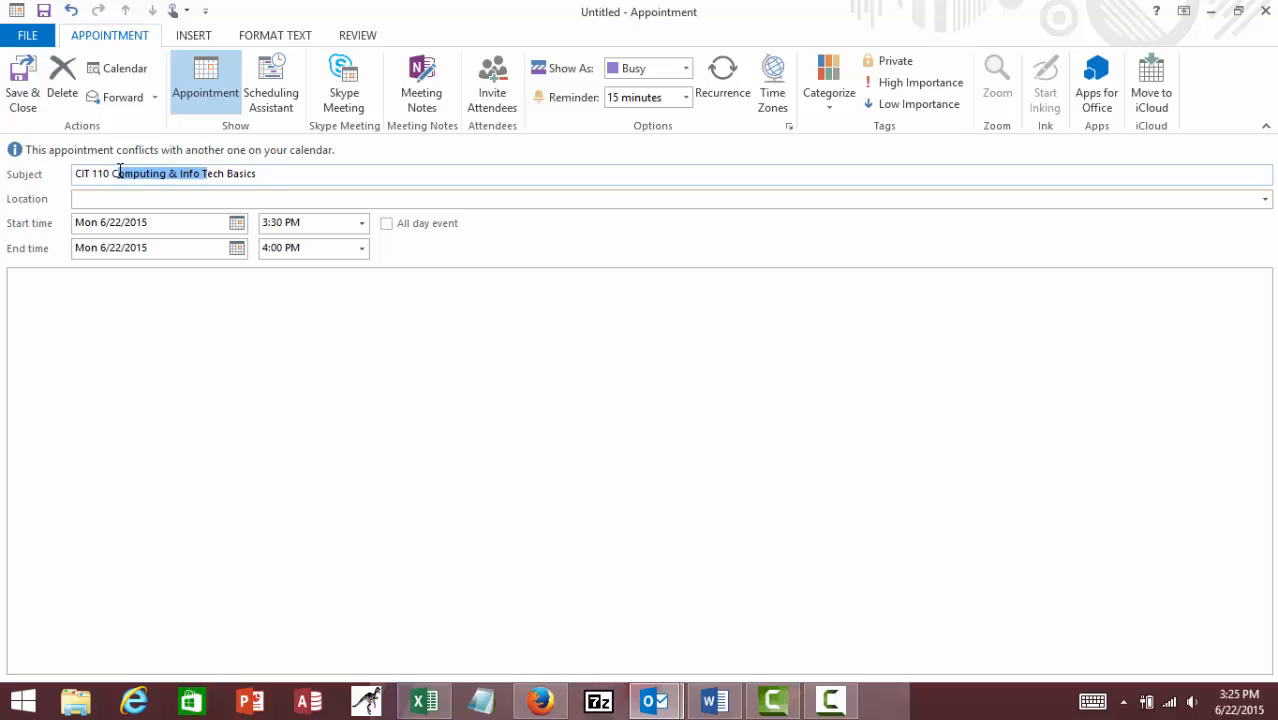
pyautogui.hotkey('shift', 'Right')
pyautogui.hotkey('shift', 'Right')
pyautogui.hotkey('shift', 'Right')
pyautogui.hotkey('shift', 'Right')
pyautogui.press('Delete')
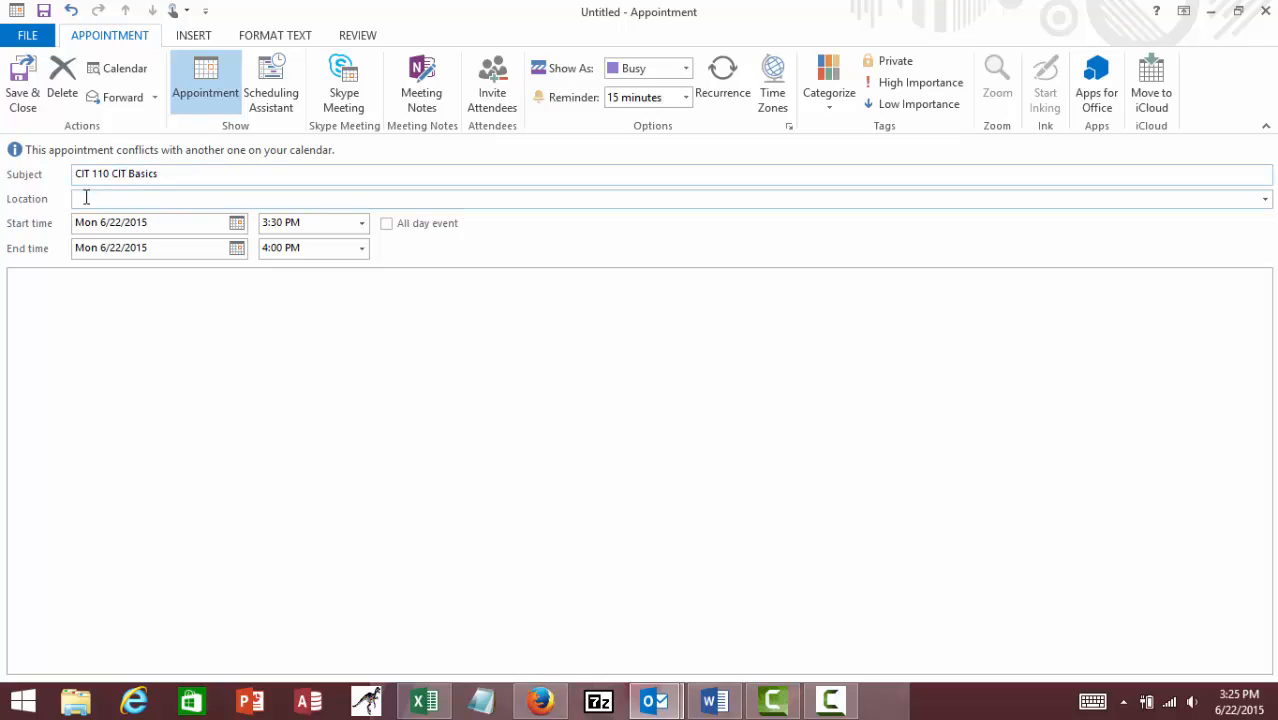
# Enter "on-line" as the location of the CIT 110 appointment.
pyautogui.click(88, 199)
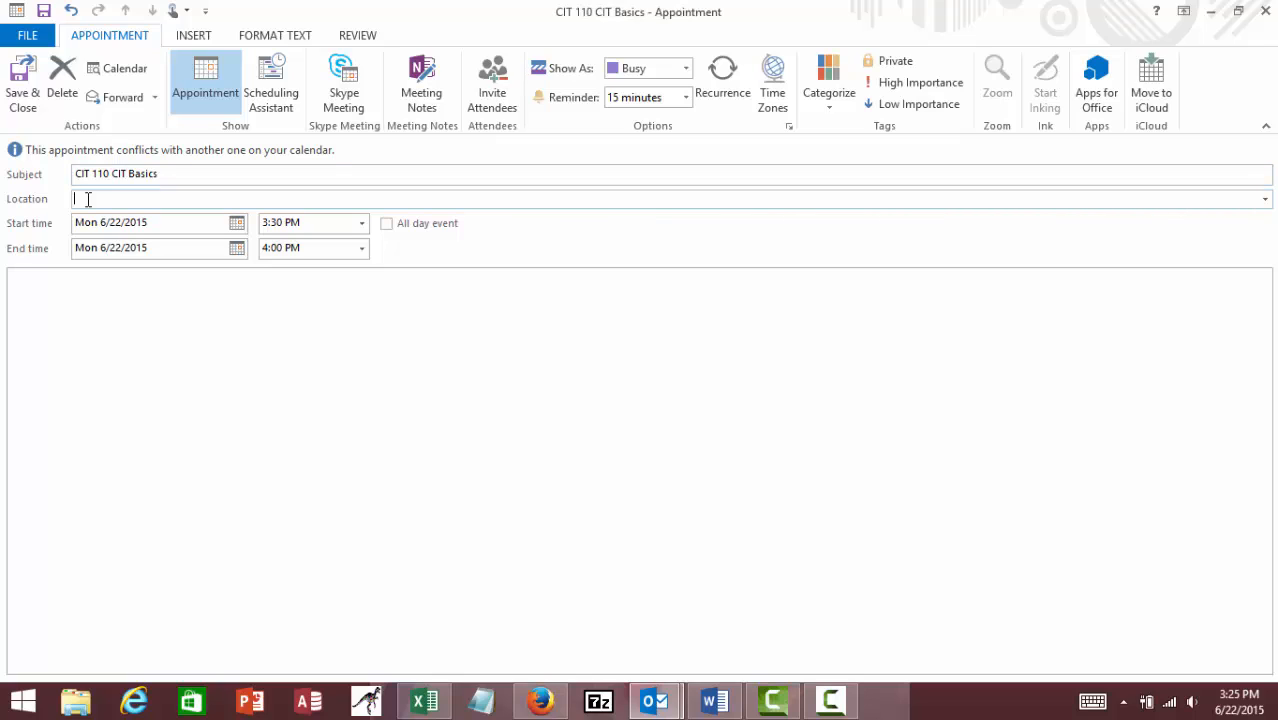
pyautogui.write('ARCE 402')
pyautogui.hotkey('ctrl', 'a')
pyautogui.write('online')
pyautogui.click(88, 199)
pyautogui.write('-')
# Set the appointment to start at 9:00 AM and end at 12:00 PM.
pyautogui.click(361, 223)
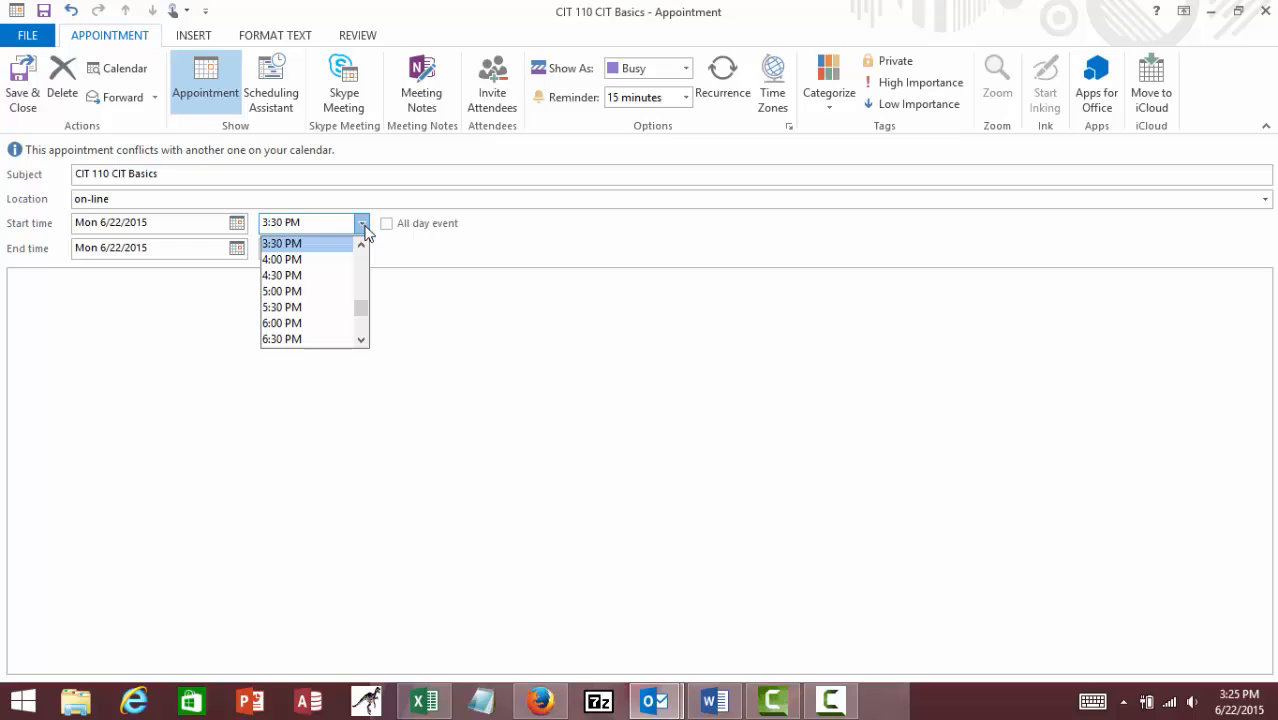
pyautogui.moveTo(363, 305); pyautogui.dragTo(359, 286)
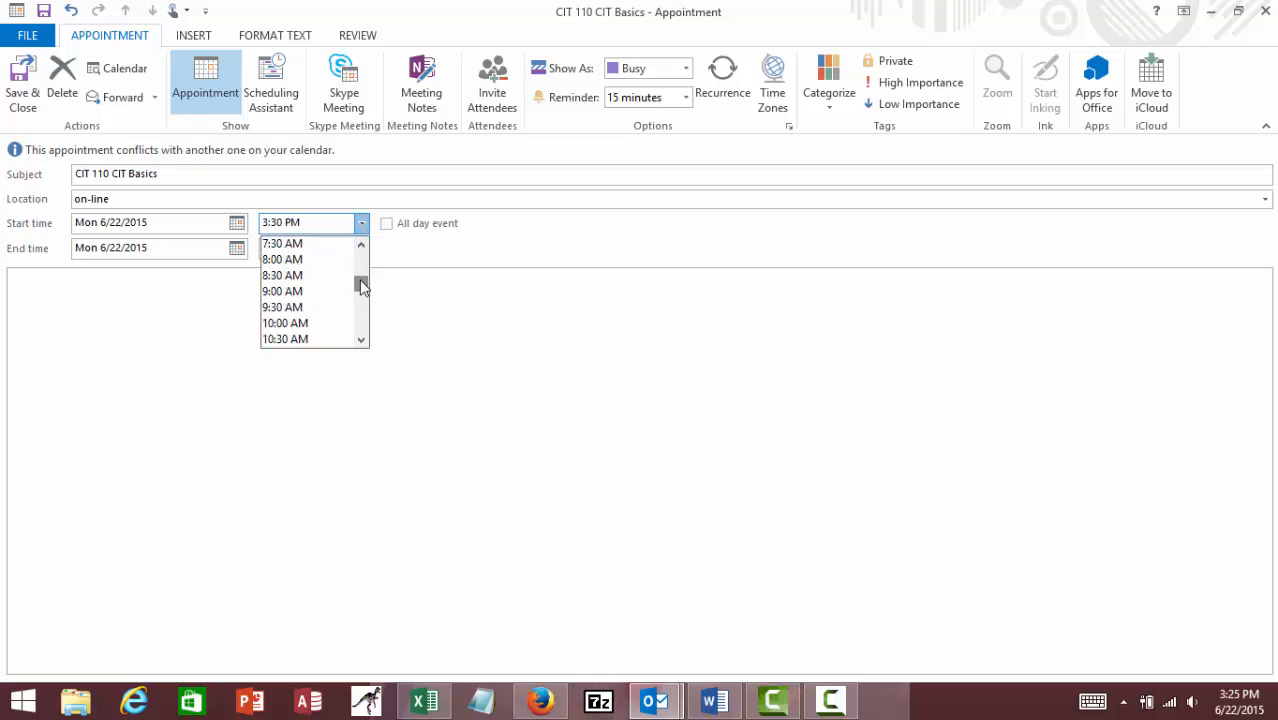
pyautogui.click(329, 289)
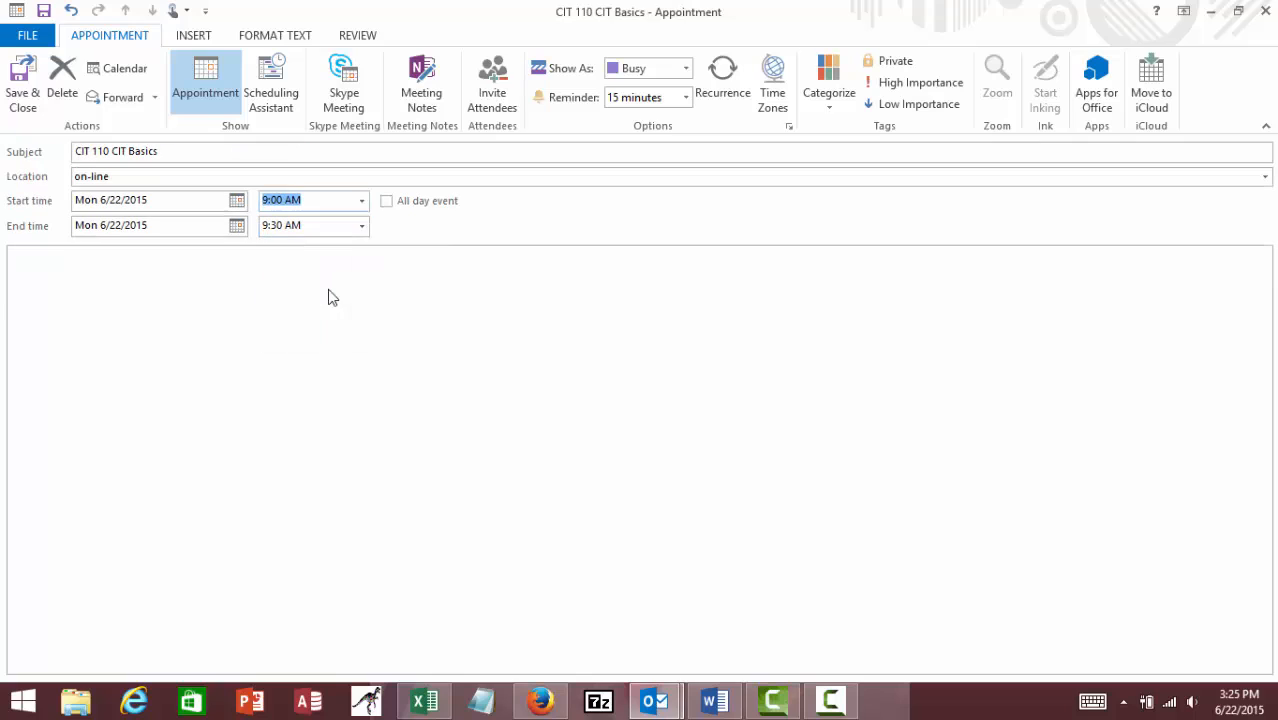
pyautogui.click(361, 226)
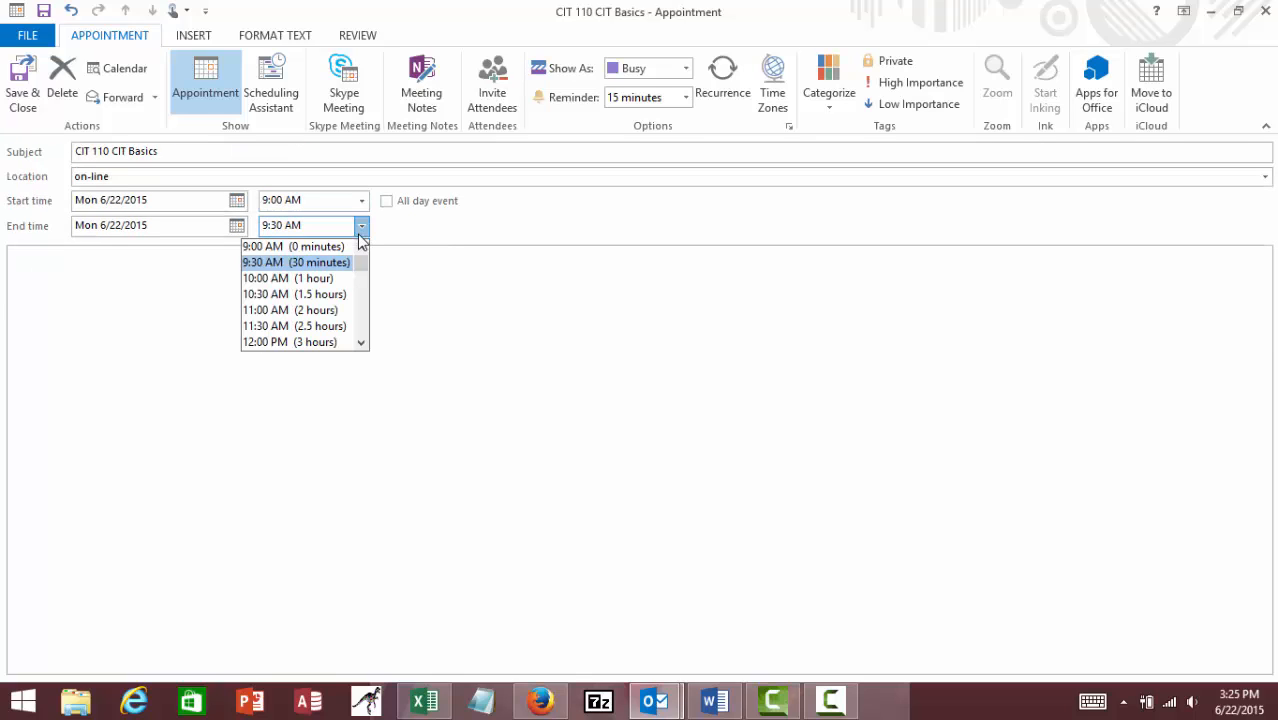
pyautogui.click(322, 341)
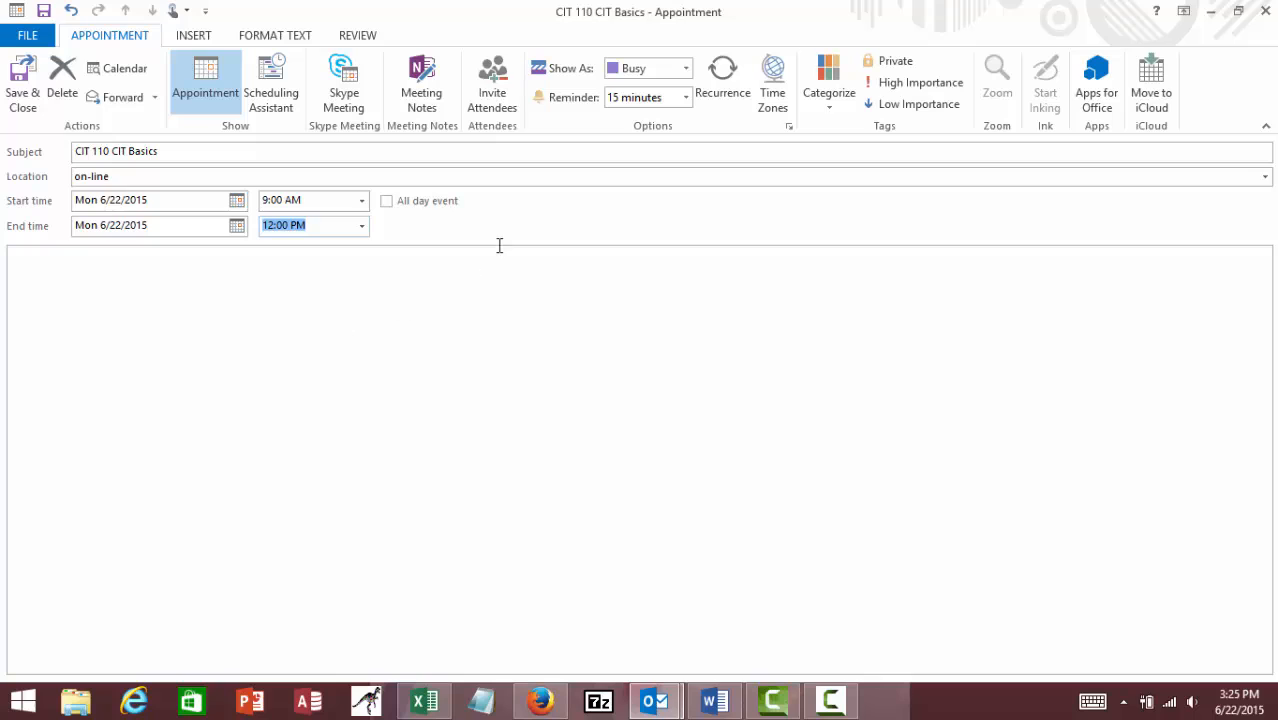
# Show the appointment time as Busy and set its reminder to 30 minutes.
pyautogui.click(686, 70)
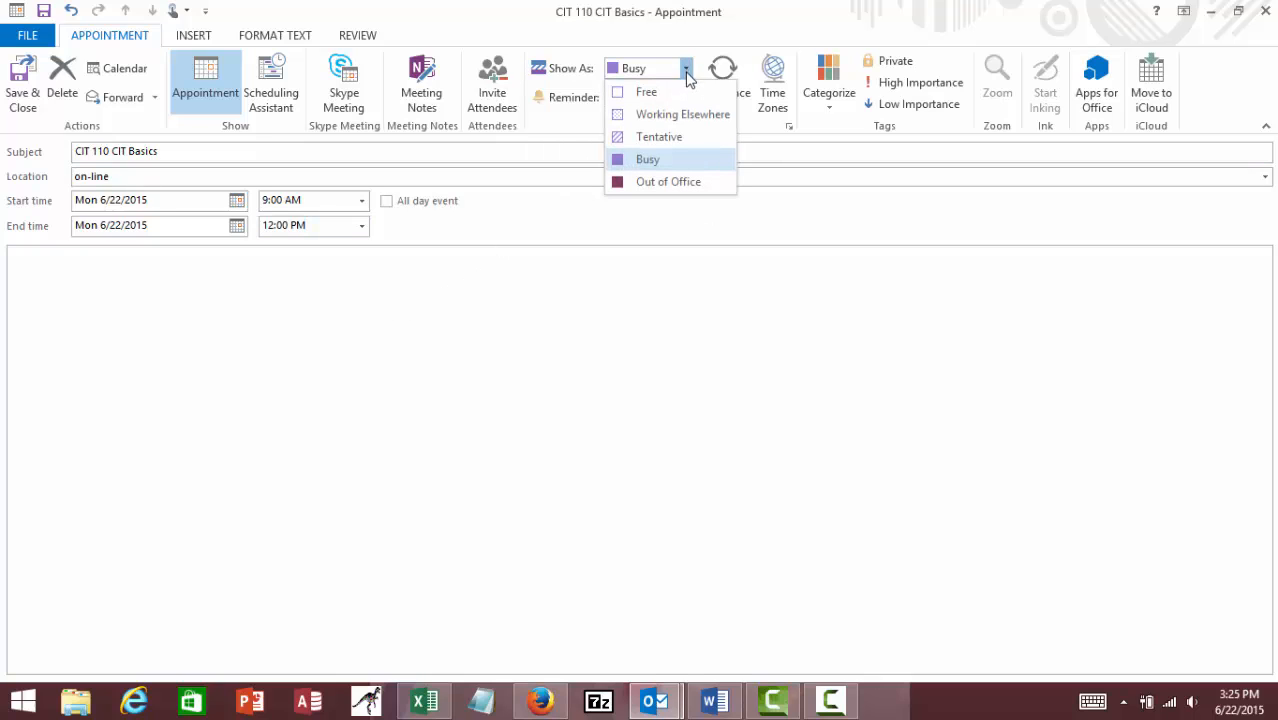
pyautogui.click(667, 165)
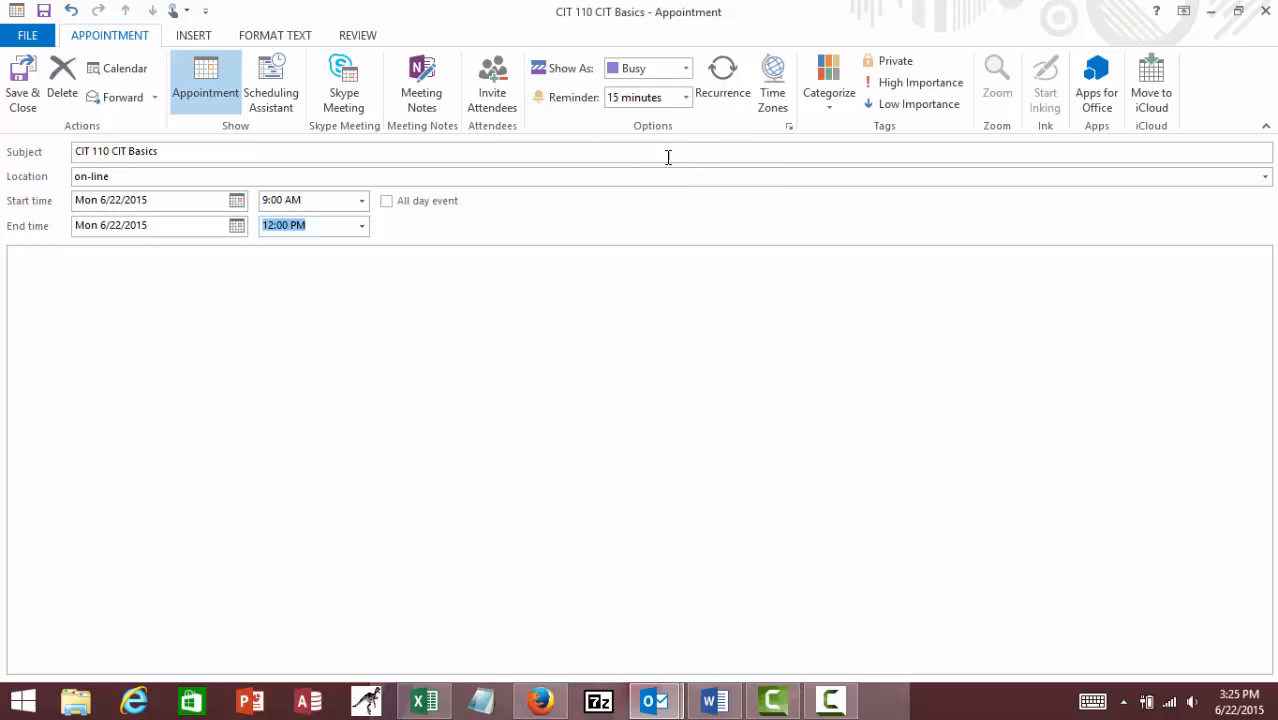
pyautogui.click(686, 99)
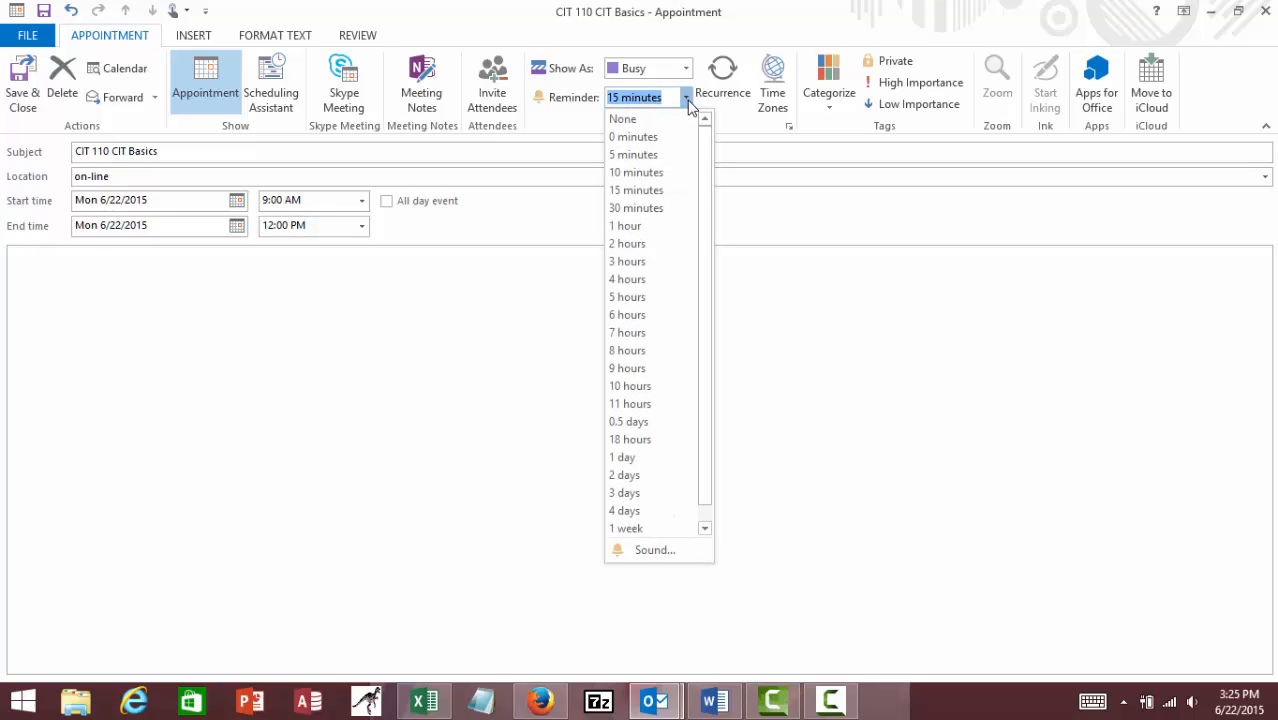
pyautogui.click(668, 210)
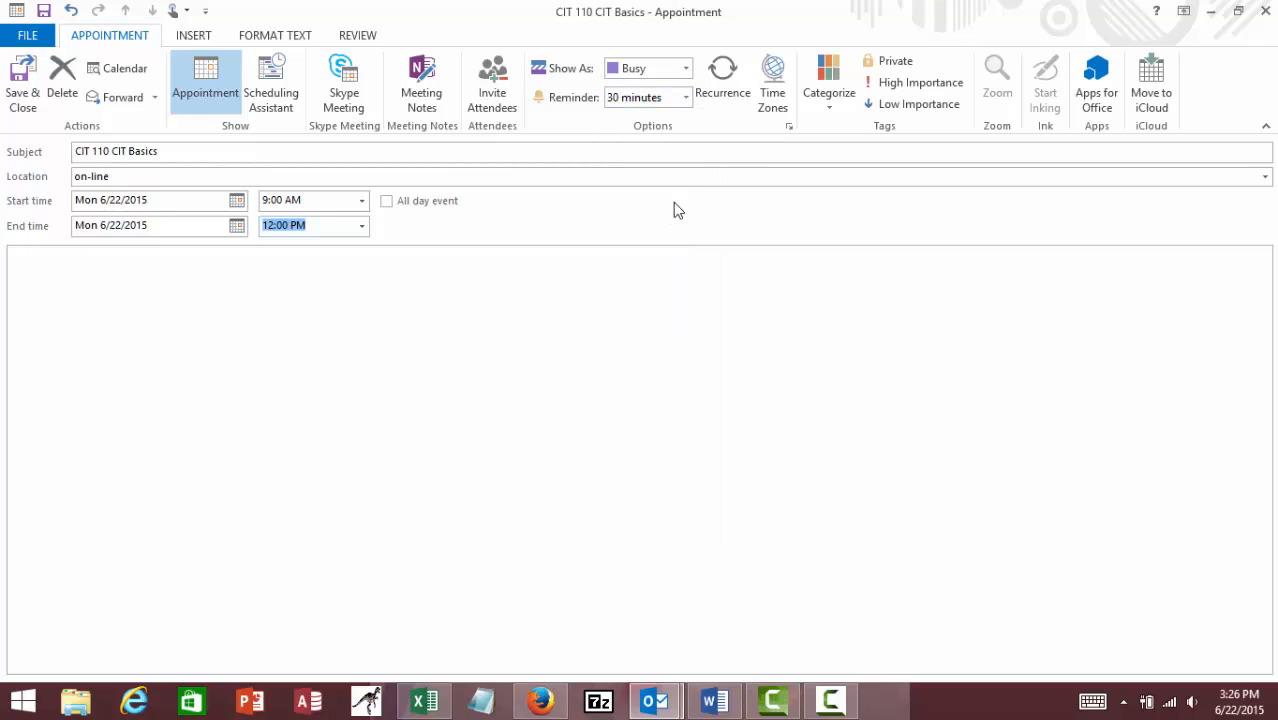
# Make the appointment recur weekly on Monday through Friday, ending by Fri 7/17/2015.
pyautogui.click(722, 95)
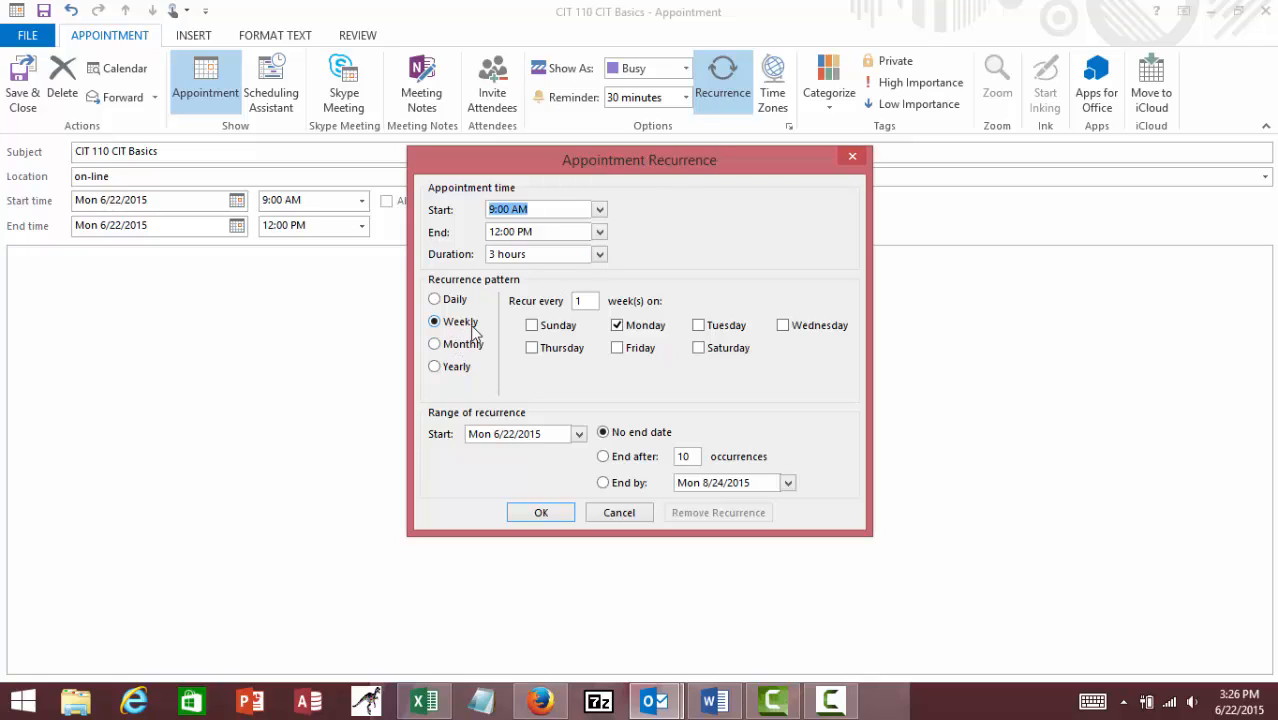
pyautogui.click(698, 326)
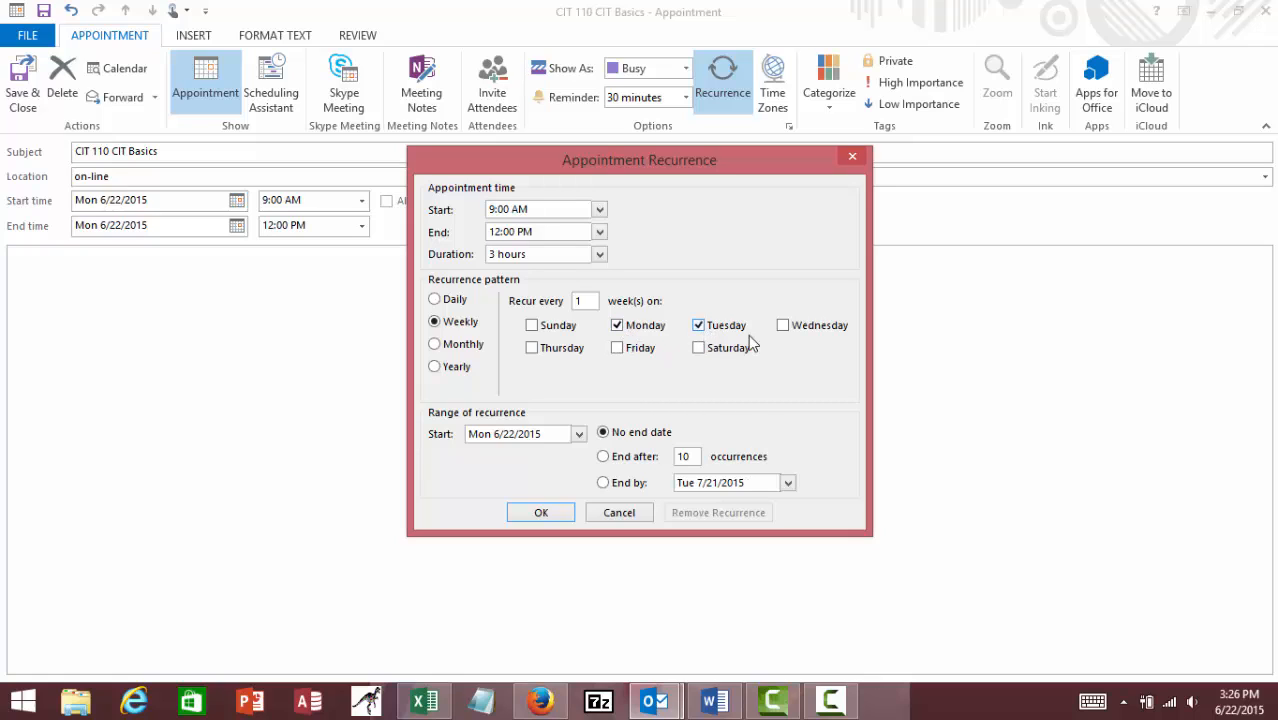
pyautogui.click(784, 326)
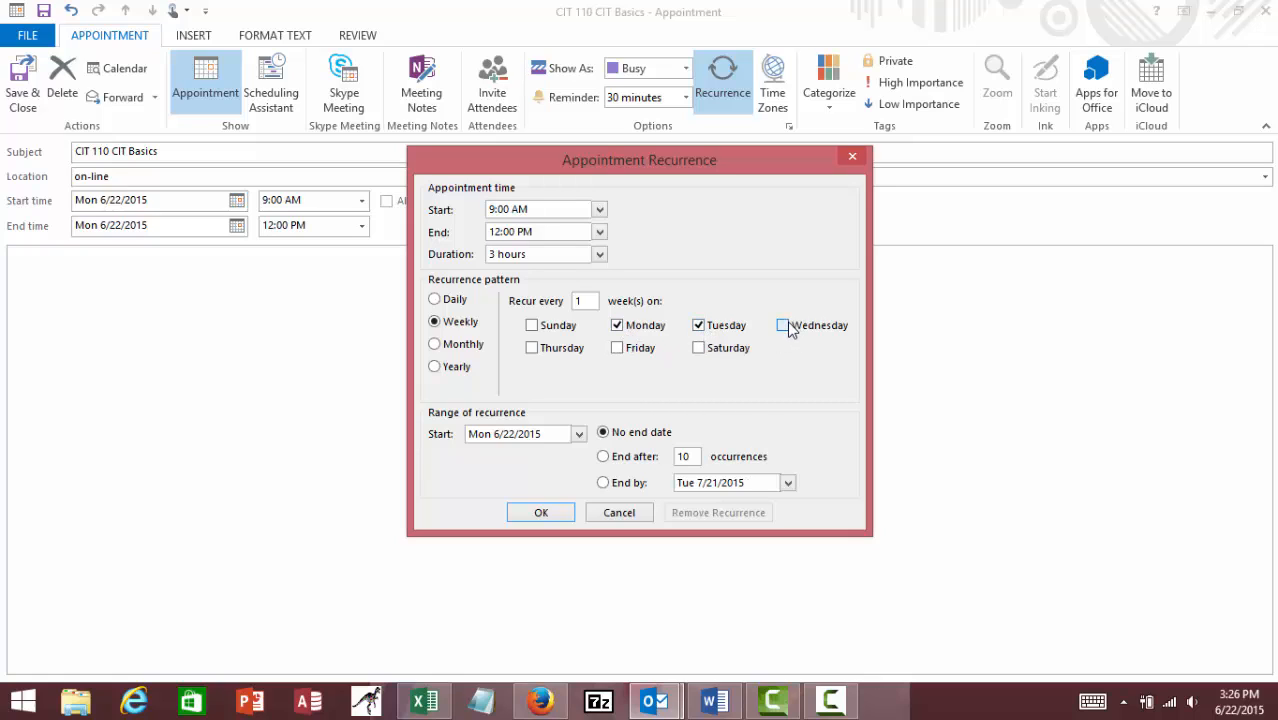
pyautogui.click(533, 348)
pyautogui.click(616, 350)
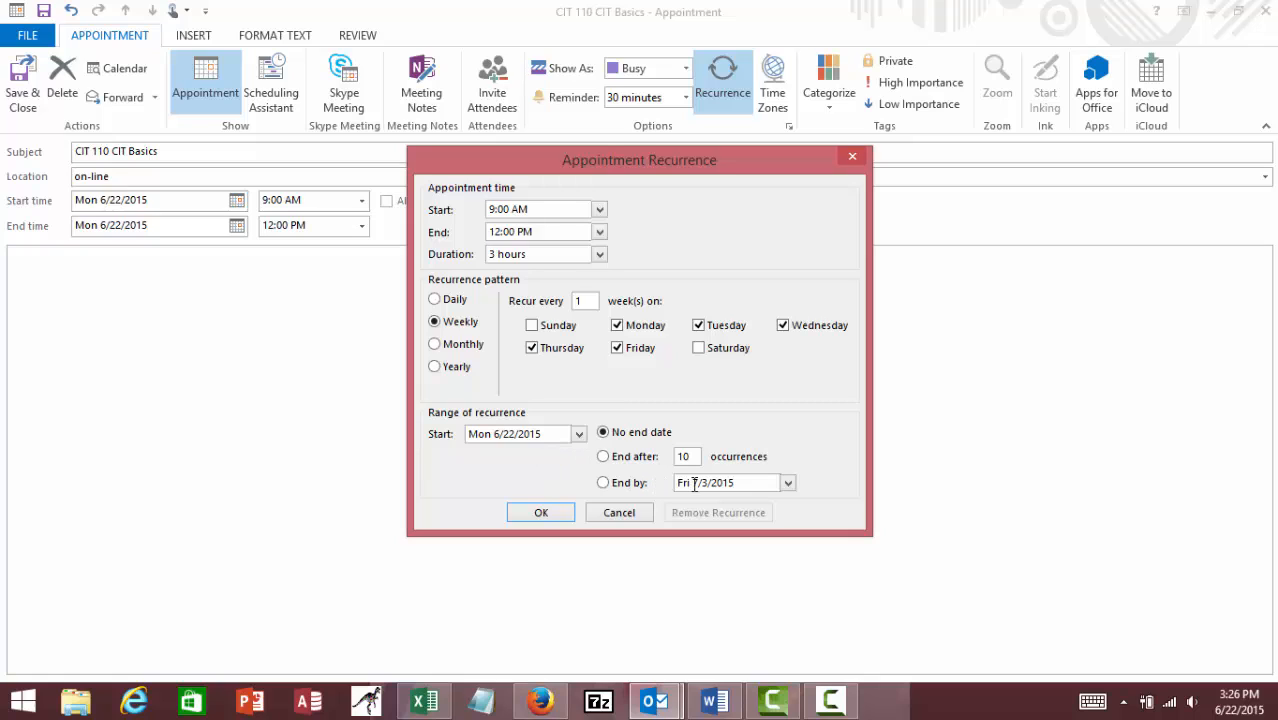
pyautogui.click(788, 484)
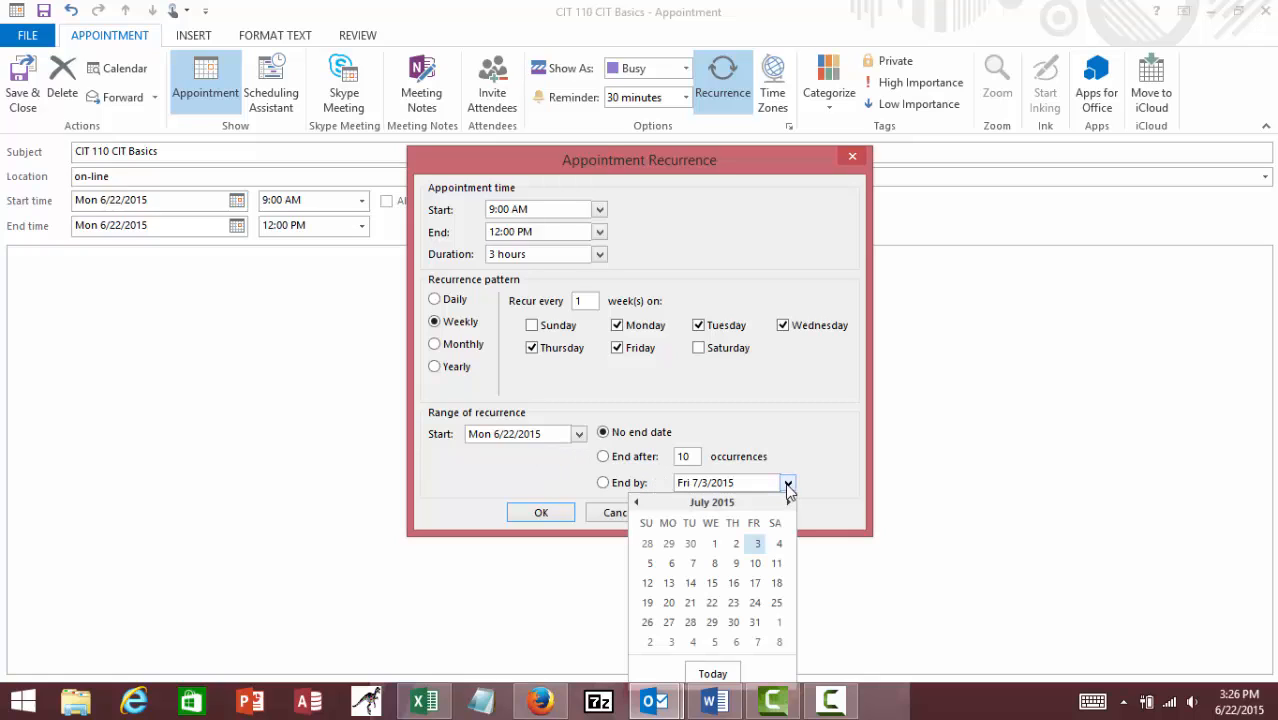
pyautogui.click(755, 583)
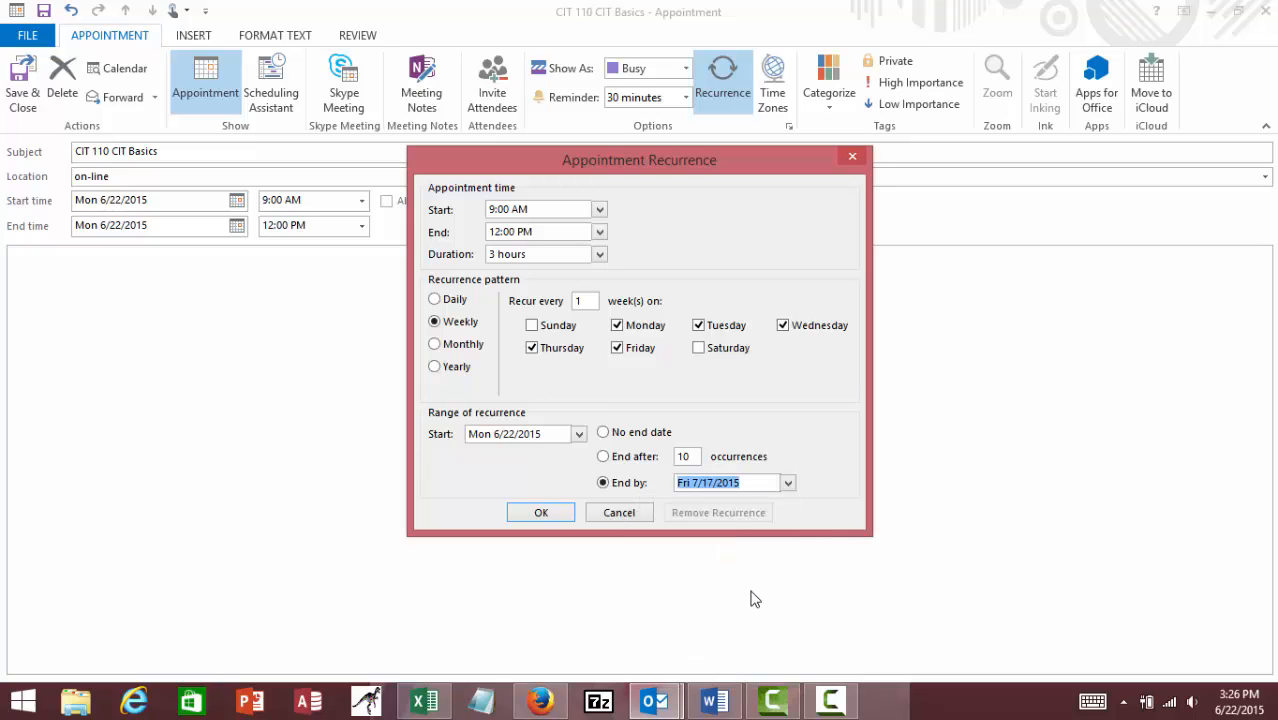
pyautogui.click(549, 511)
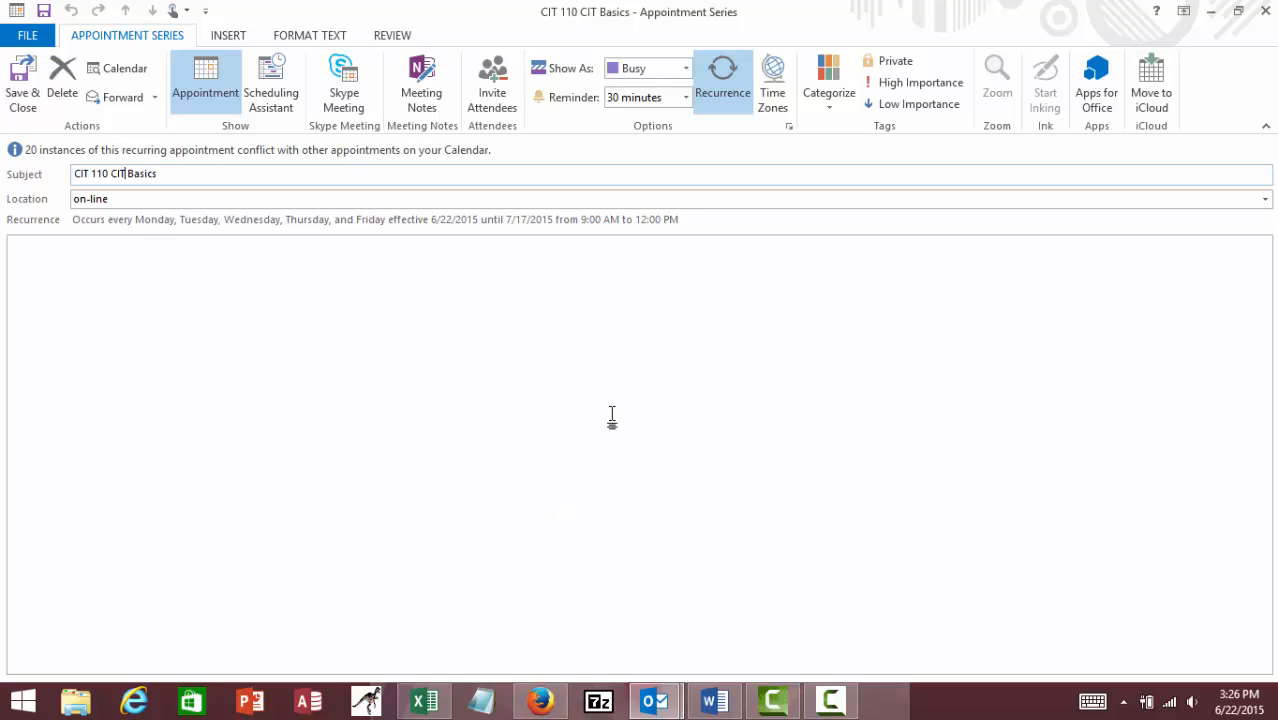
# Assign the Loras events category to the appointment series, and save and close it.
pyautogui.click(830, 108)
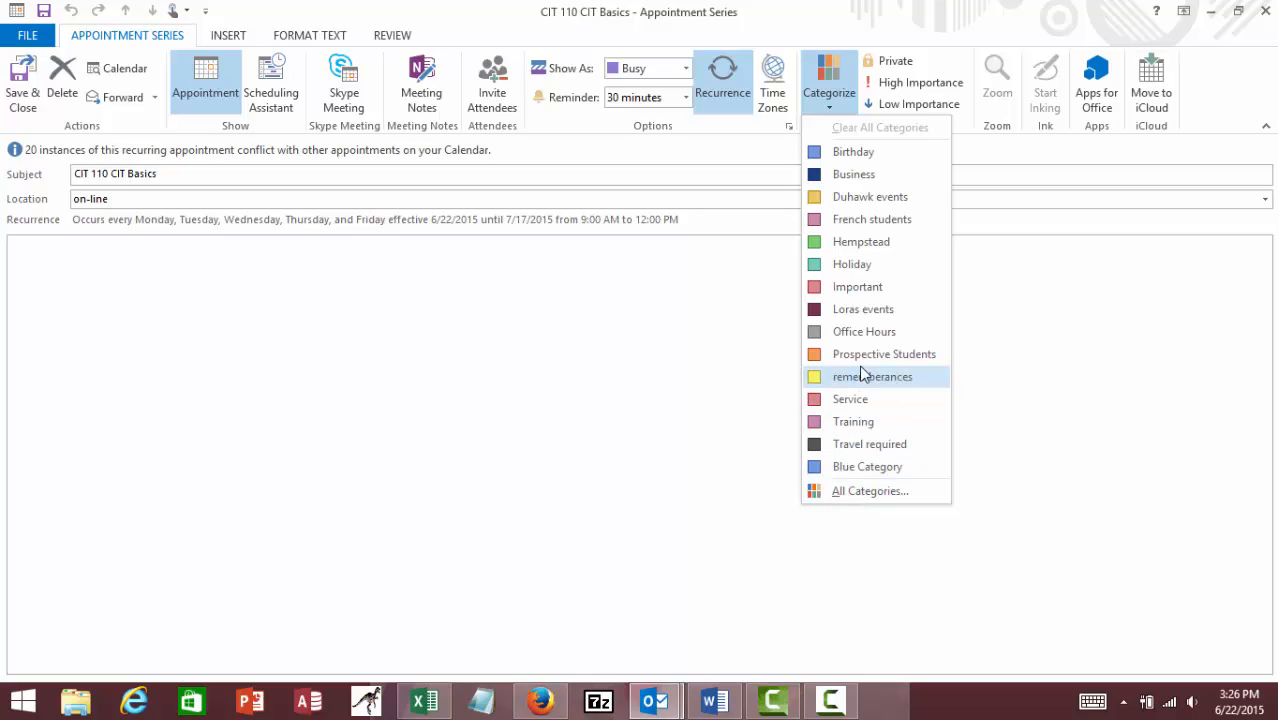
pyautogui.click(857, 312)
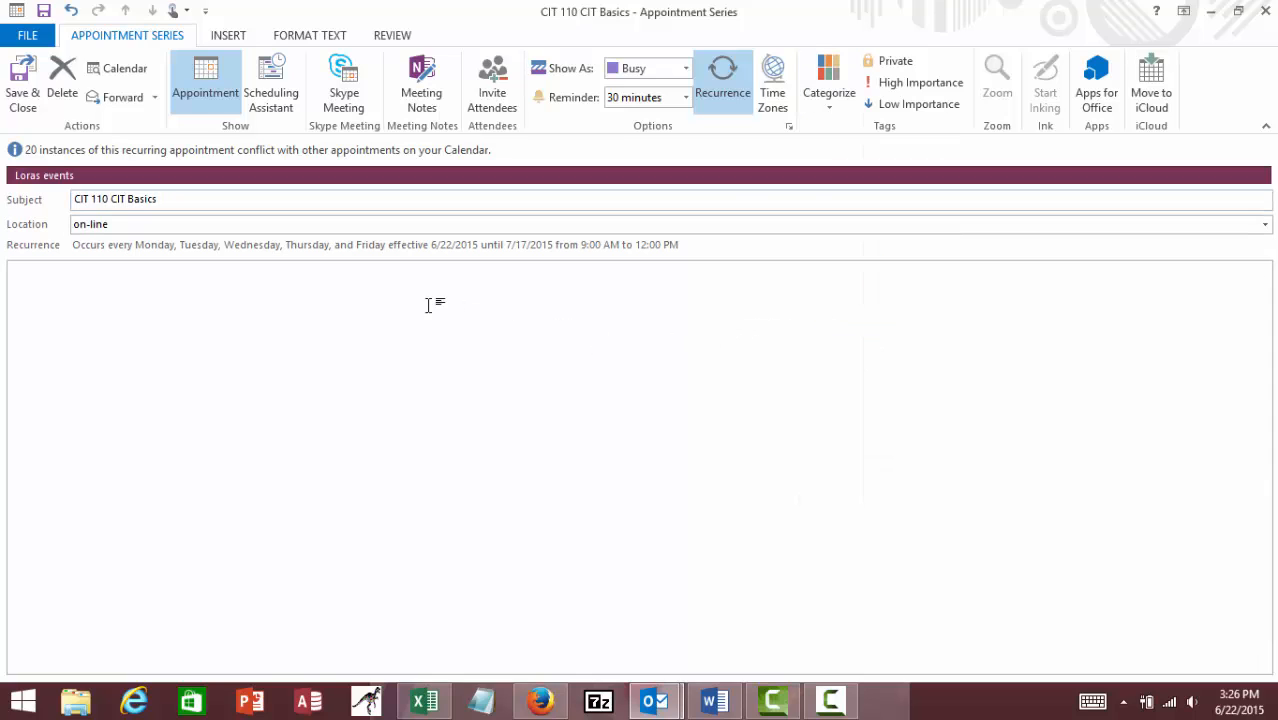
pyautogui.click(23, 90)
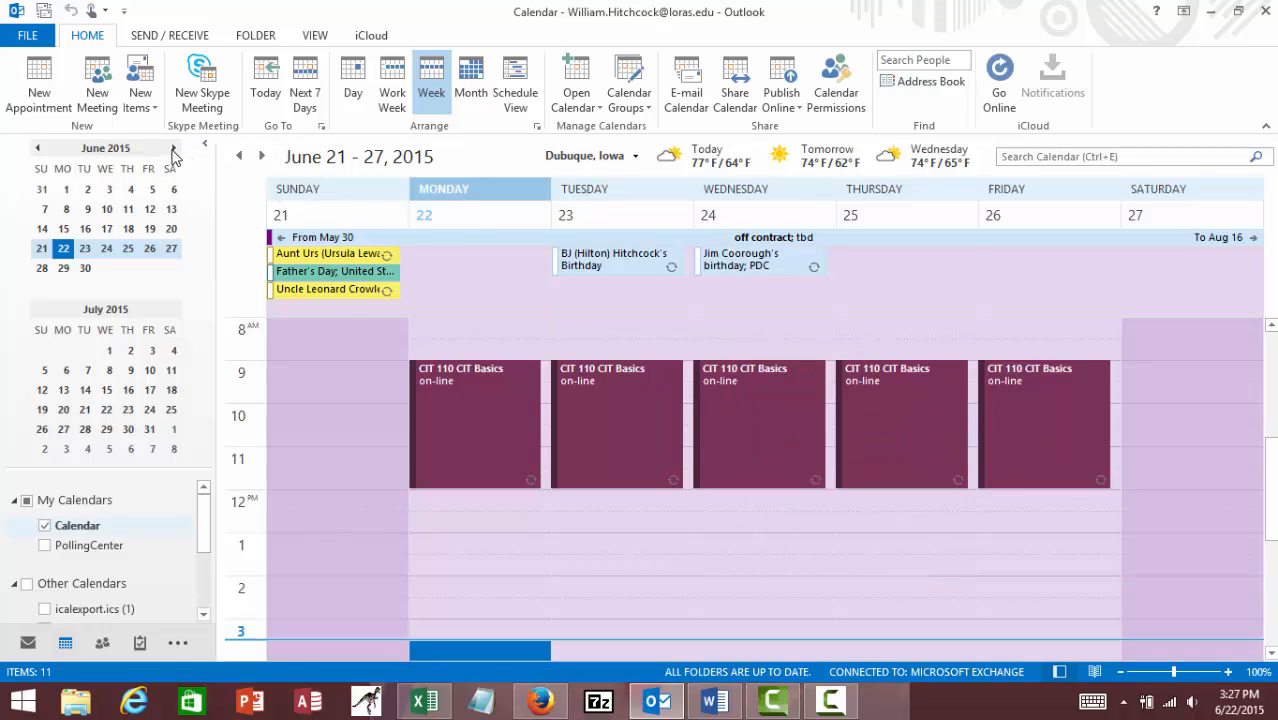
# Check the calendar's weeks from June 28 to August 1, 2015 for the CIT 110 class series, ending on July 12–18.
pyautogui.click(98, 270)
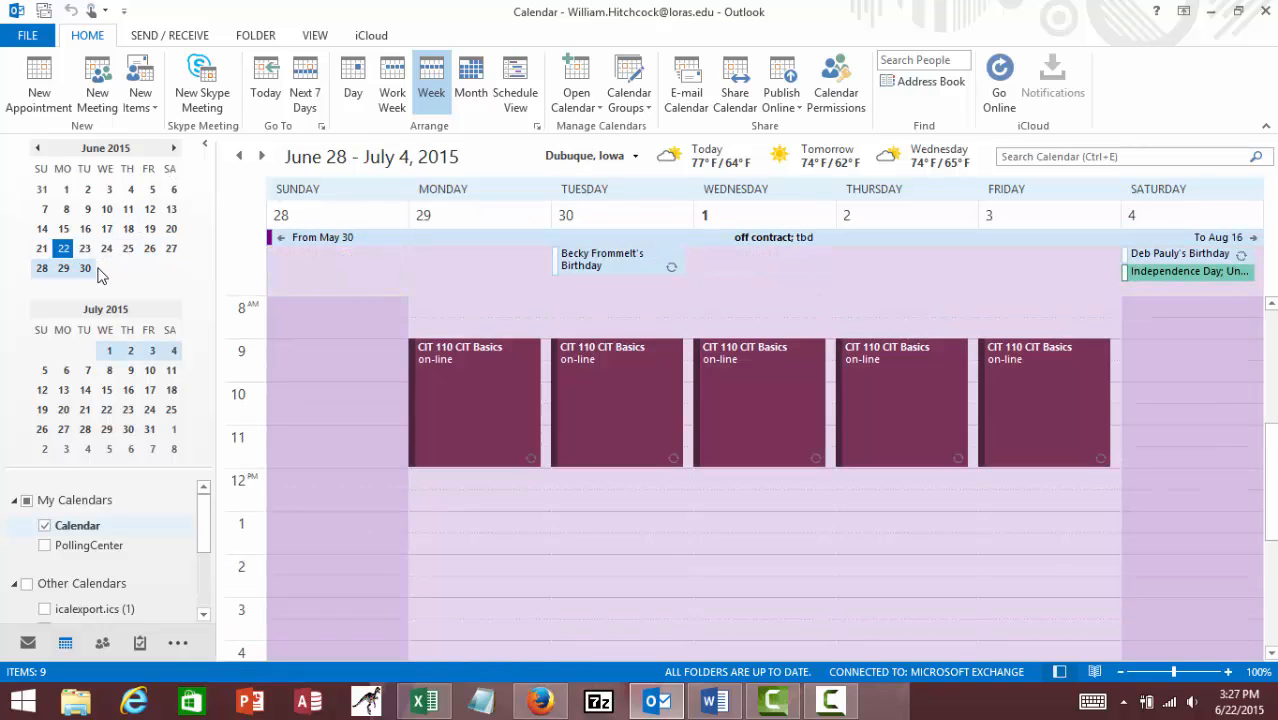
pyautogui.click(174, 148)
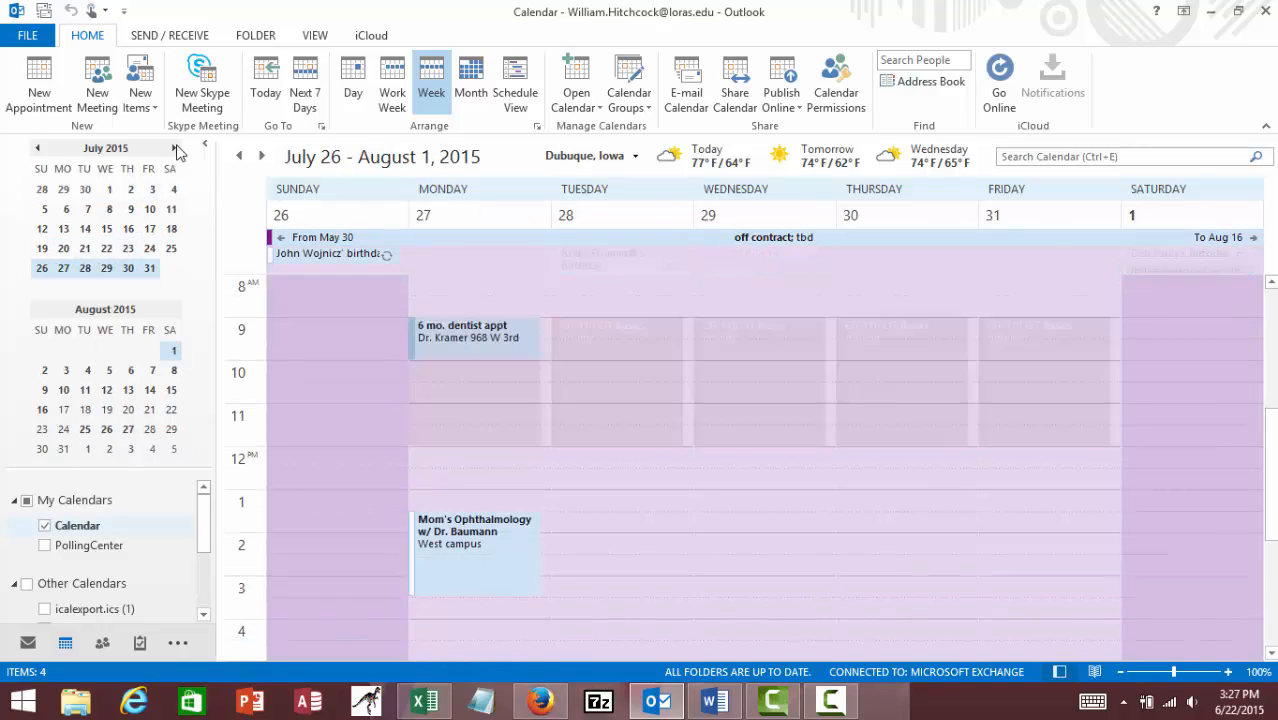
pyautogui.click(113, 196)
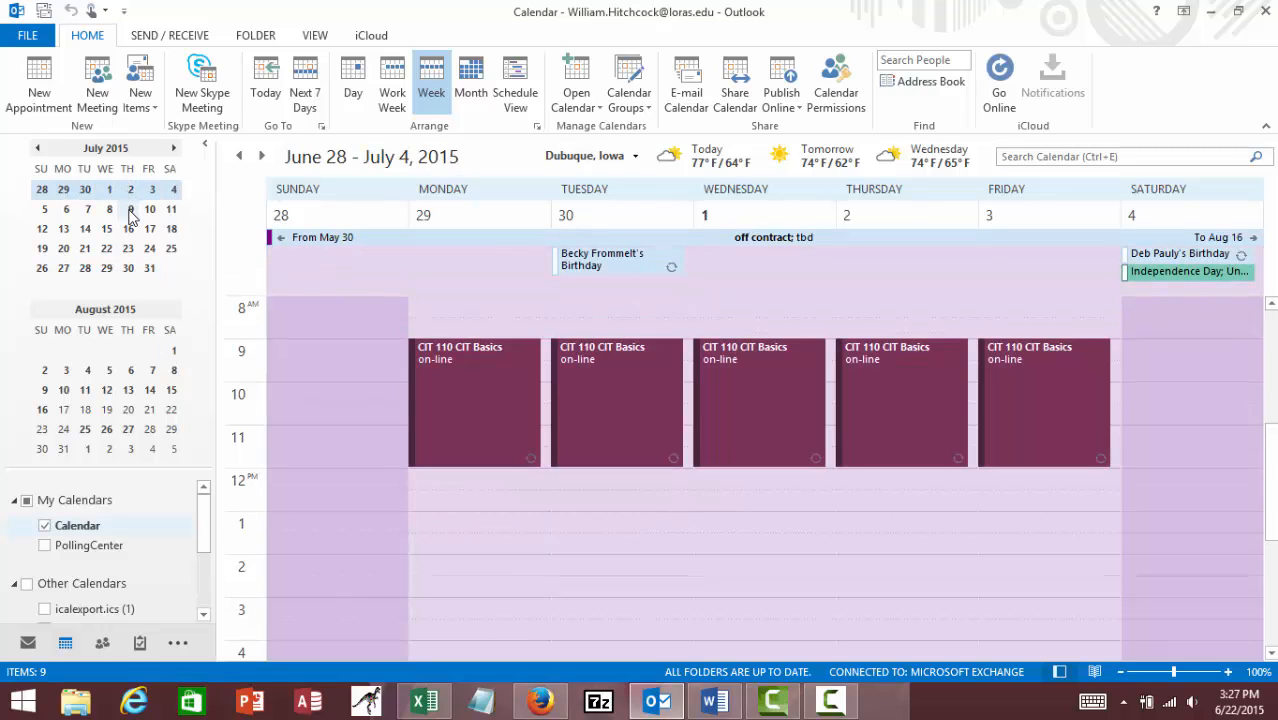
pyautogui.click(130, 211)
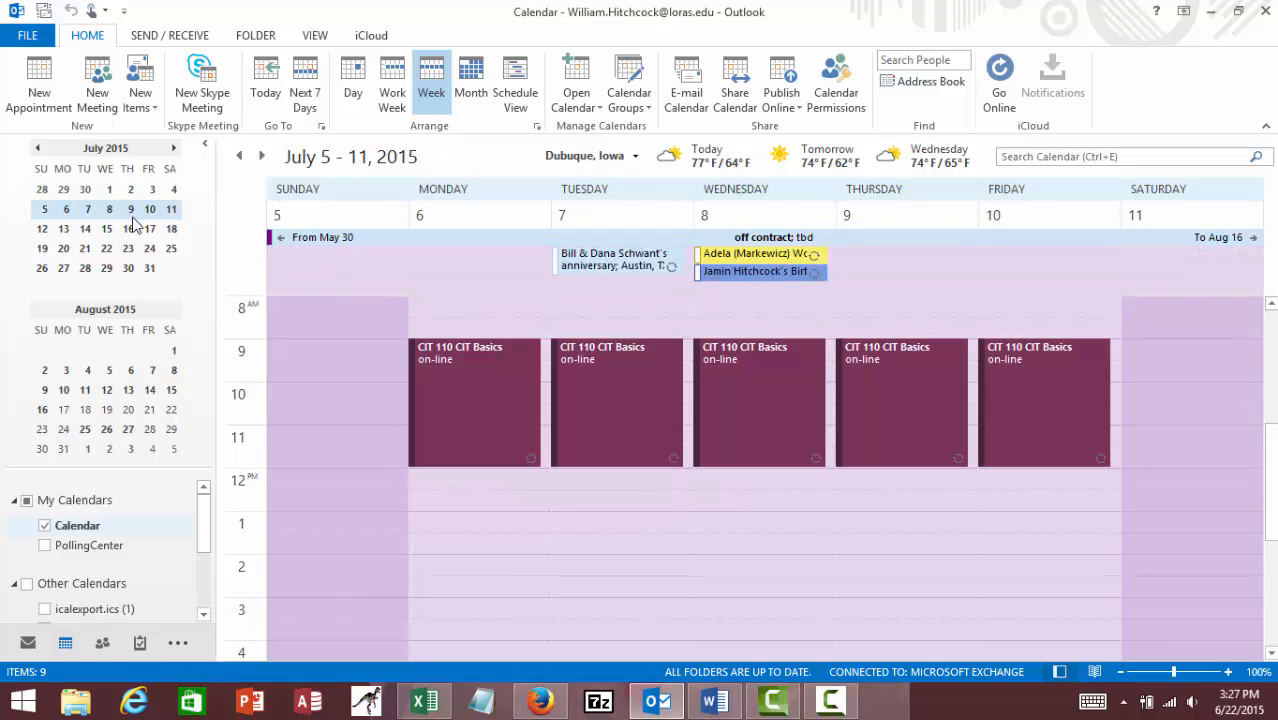
pyautogui.click(137, 233)
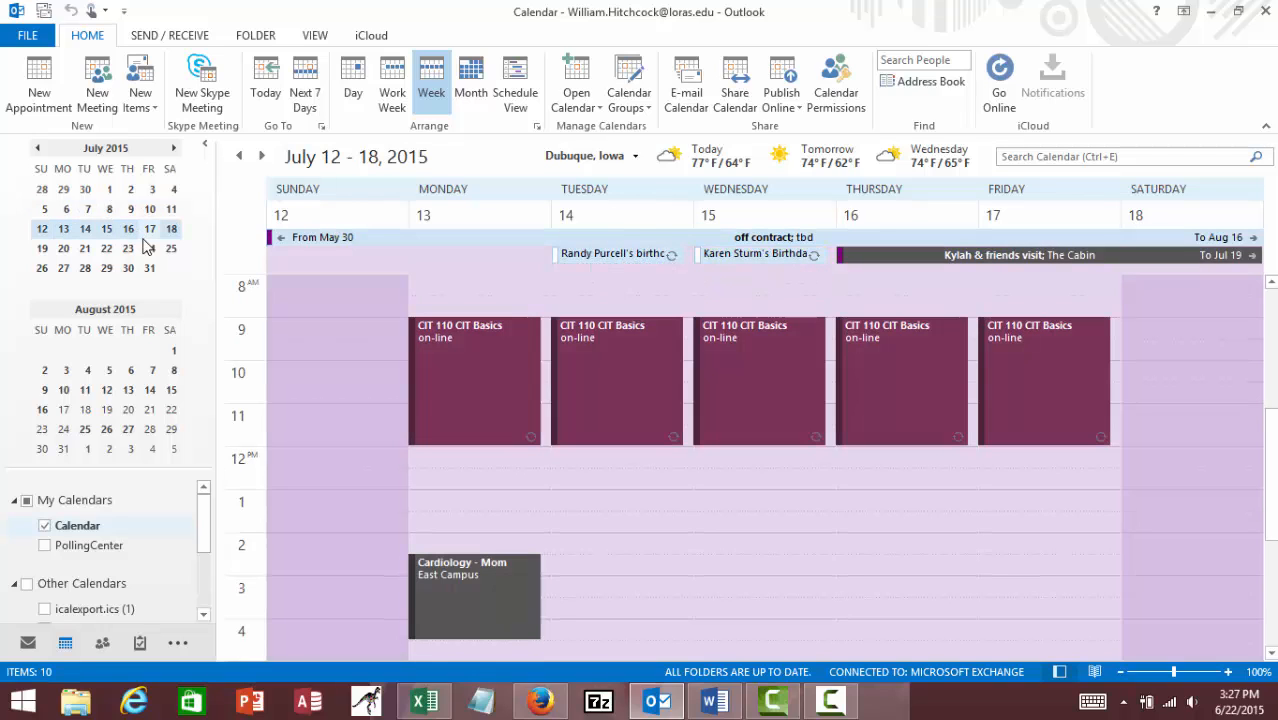
pyautogui.click(147, 252)
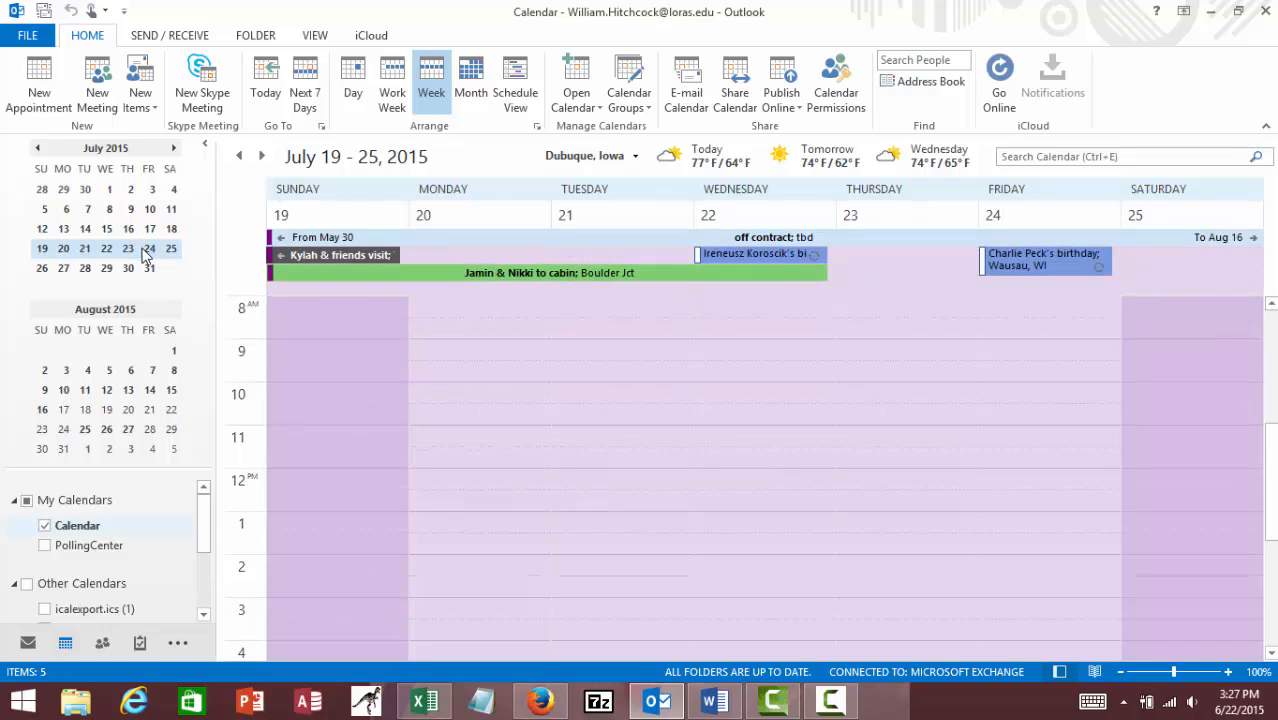
pyautogui.click(147, 233)
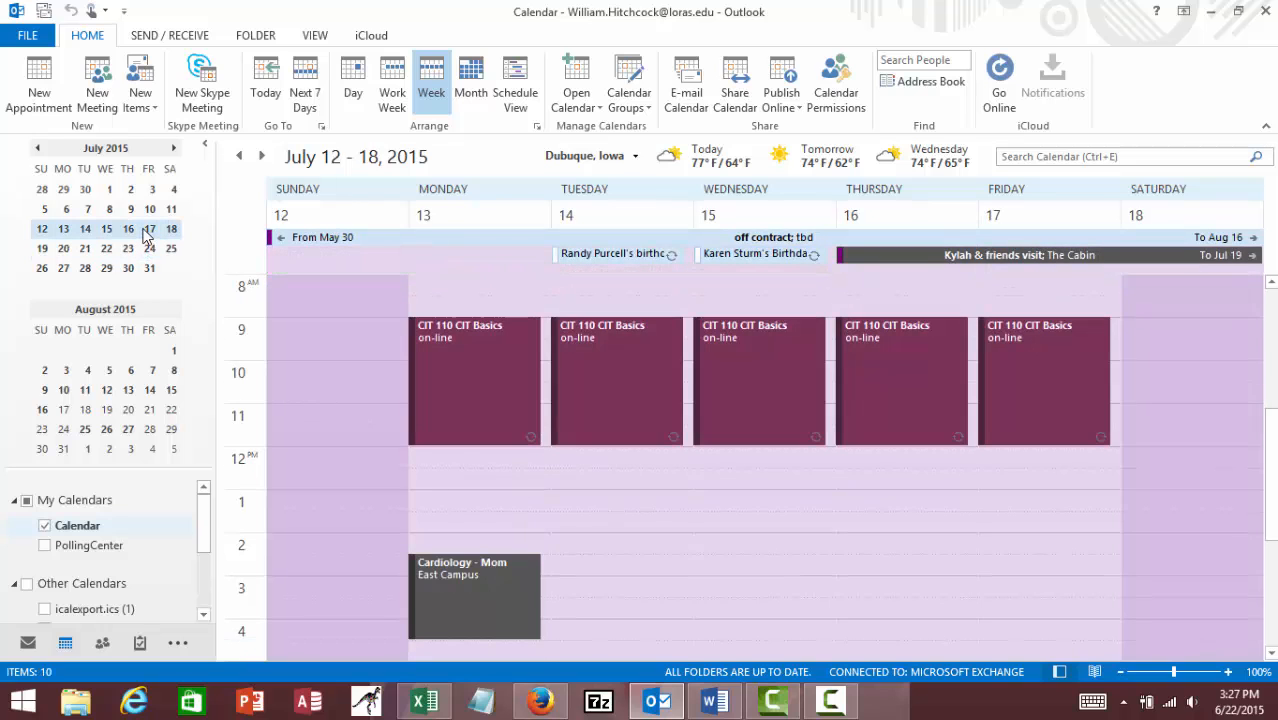